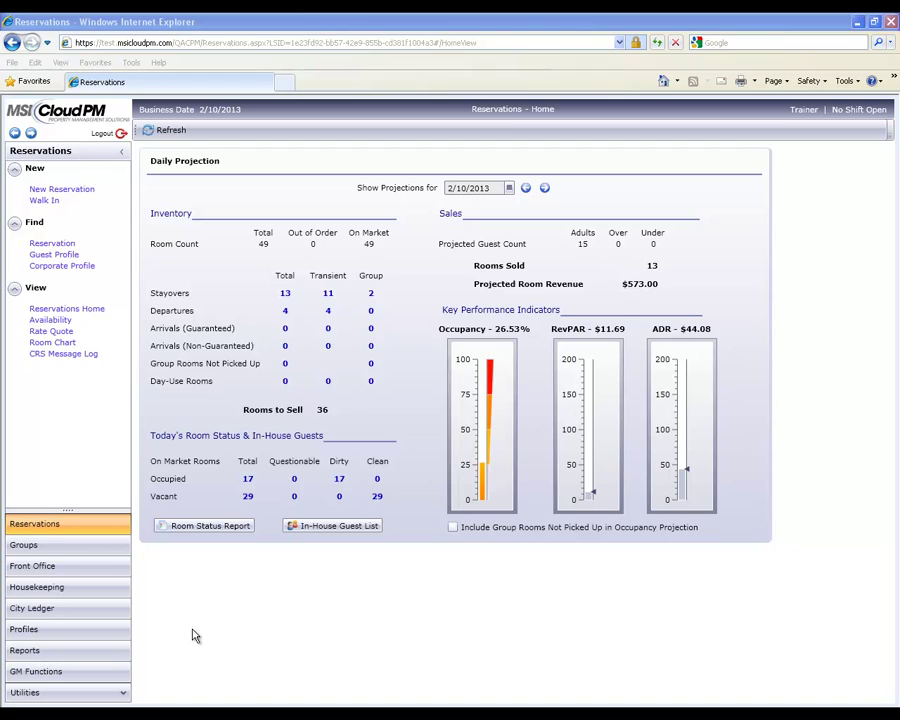
# From Profiles, open a blank new Corporate Account profile in the current tab
pyautogui.click(90, 636)
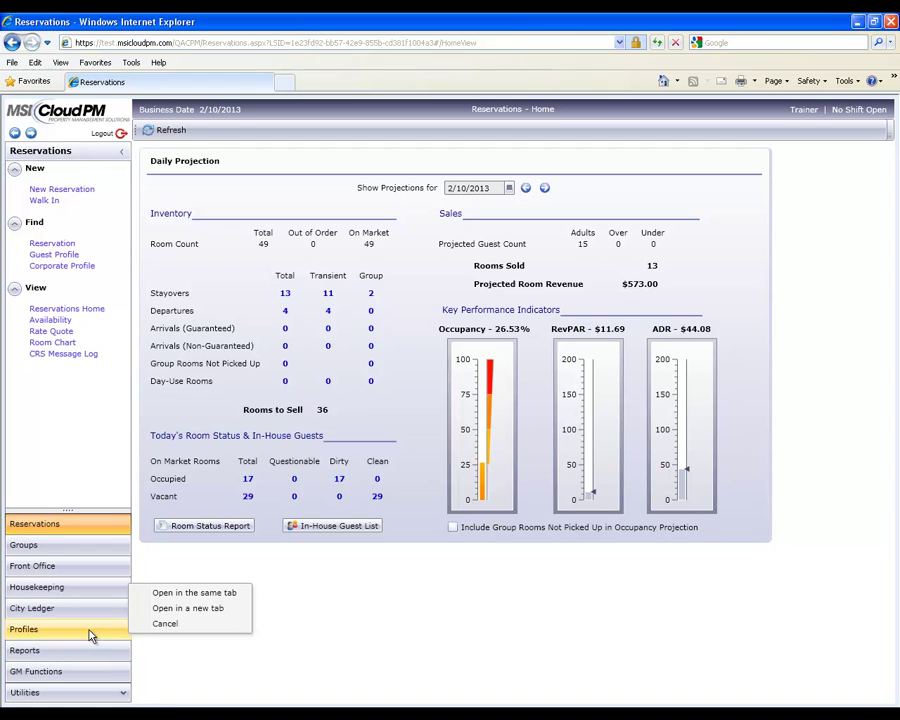
pyautogui.click(198, 593)
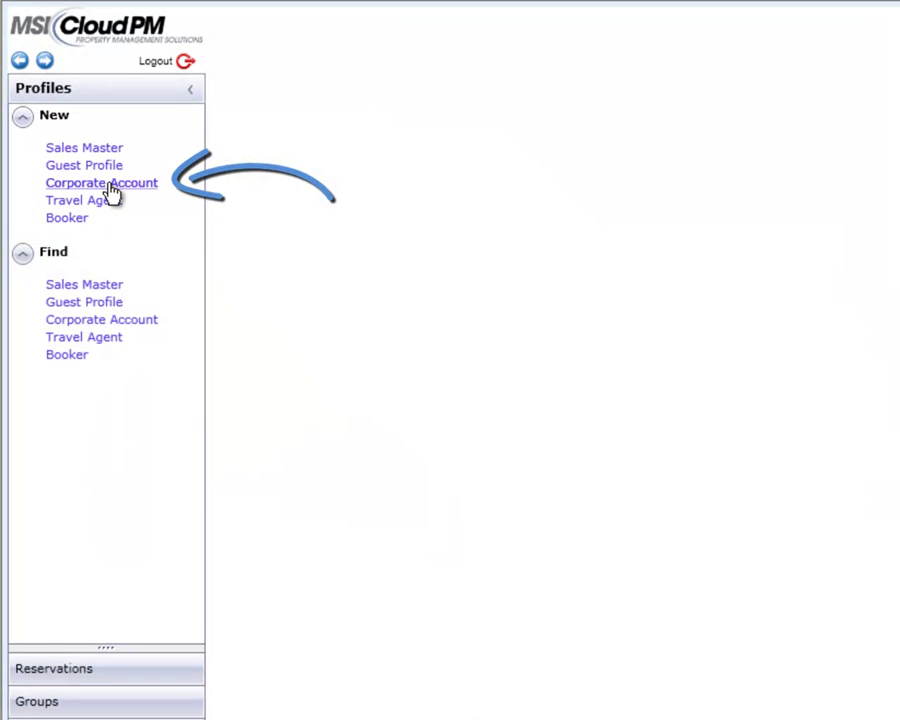
pyautogui.click(110, 189)
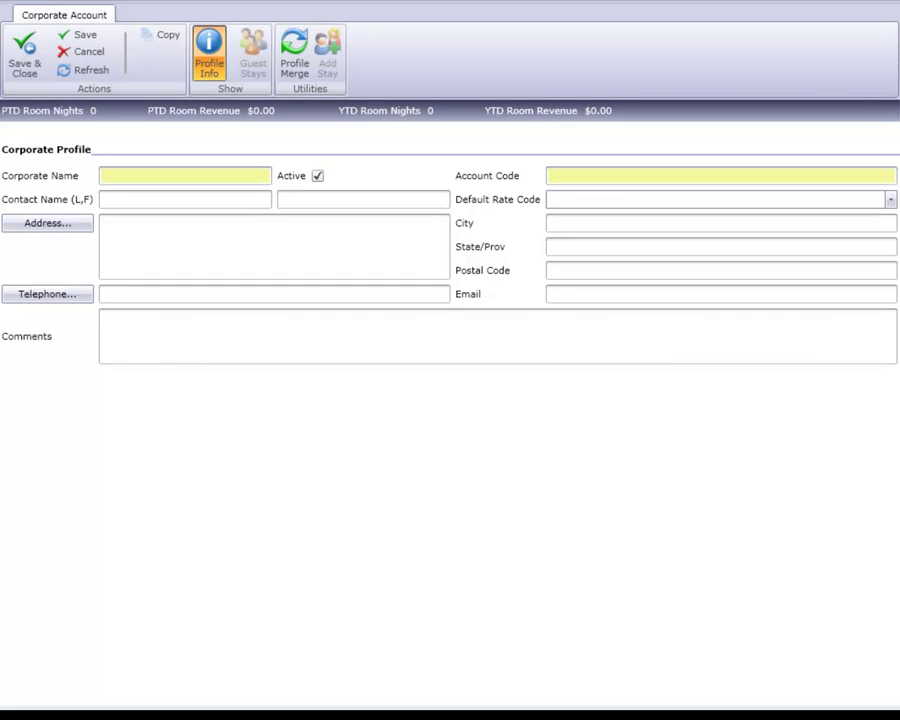
# Enter corporate name 'Apple Computers' and account code 'Apple'
pyautogui.click(103, 175)
pyautogui.write('Apple ')
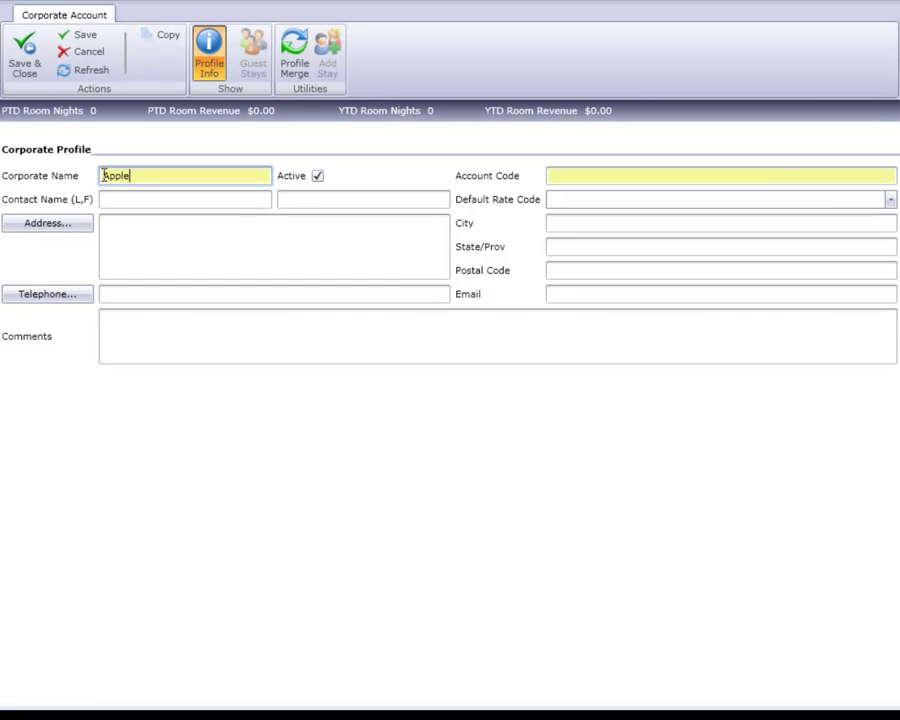
pyautogui.write('Computer')
pyautogui.write('s')
pyautogui.click(551, 175)
pyautogui.write('App')
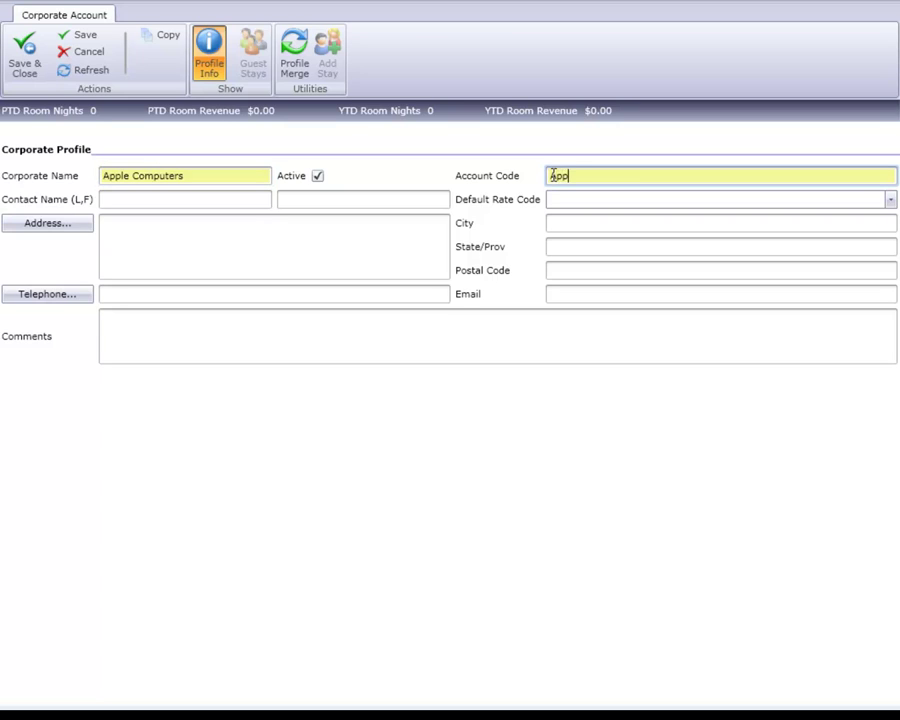
pyautogui.write('le')
# Enter the contact person's last name and first name in the Contact Name fields
pyautogui.click(112, 198)
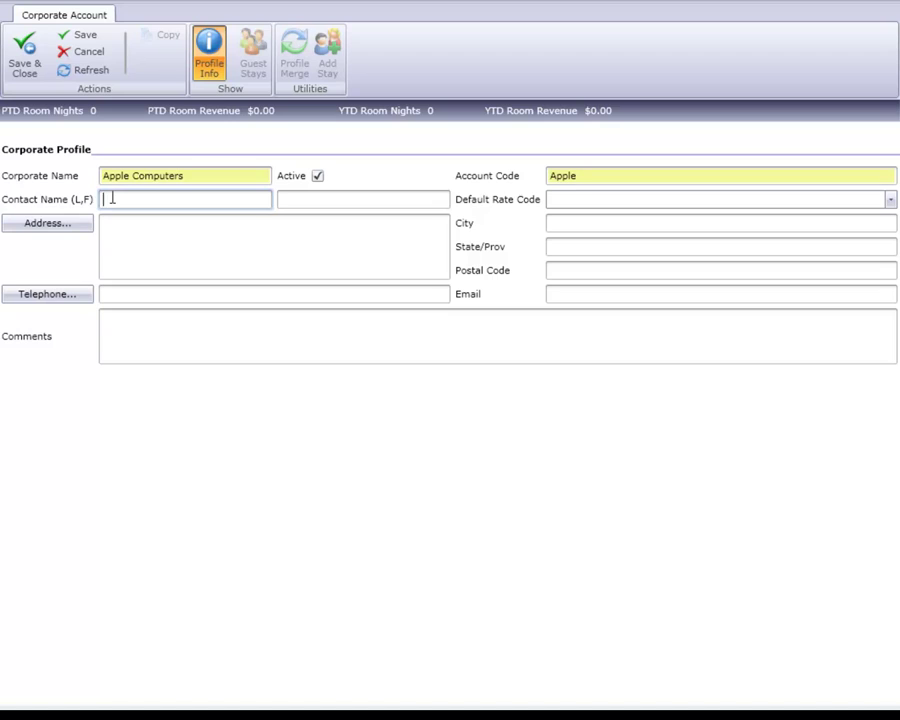
pyautogui.write('Coop')
pyautogui.write('er')
pyautogui.press('Tab')
pyautogui.write('She')
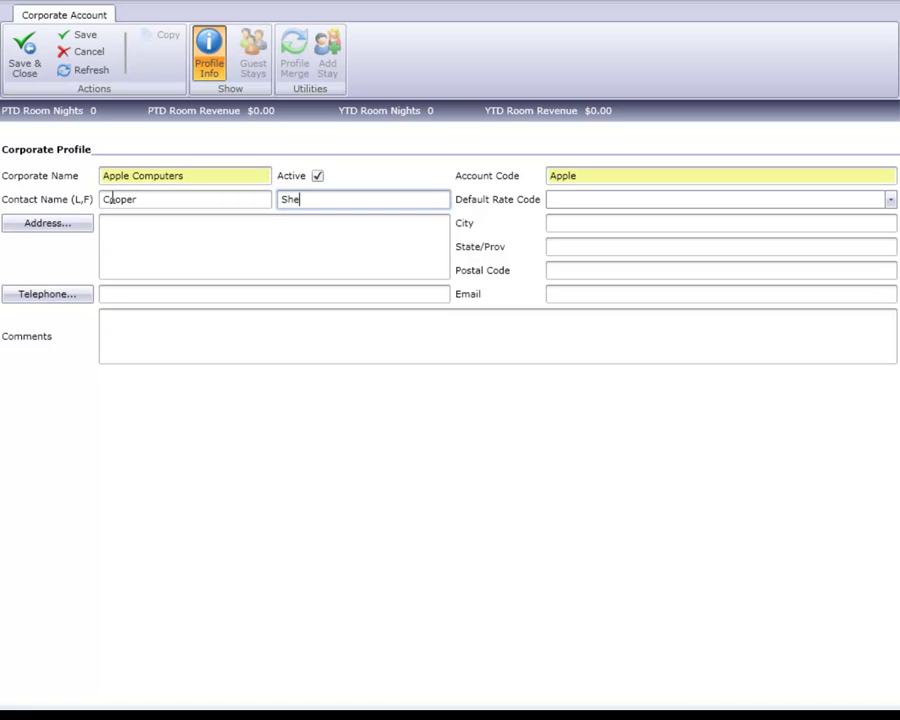
pyautogui.write('ldon')
pyautogui.press('Tab')
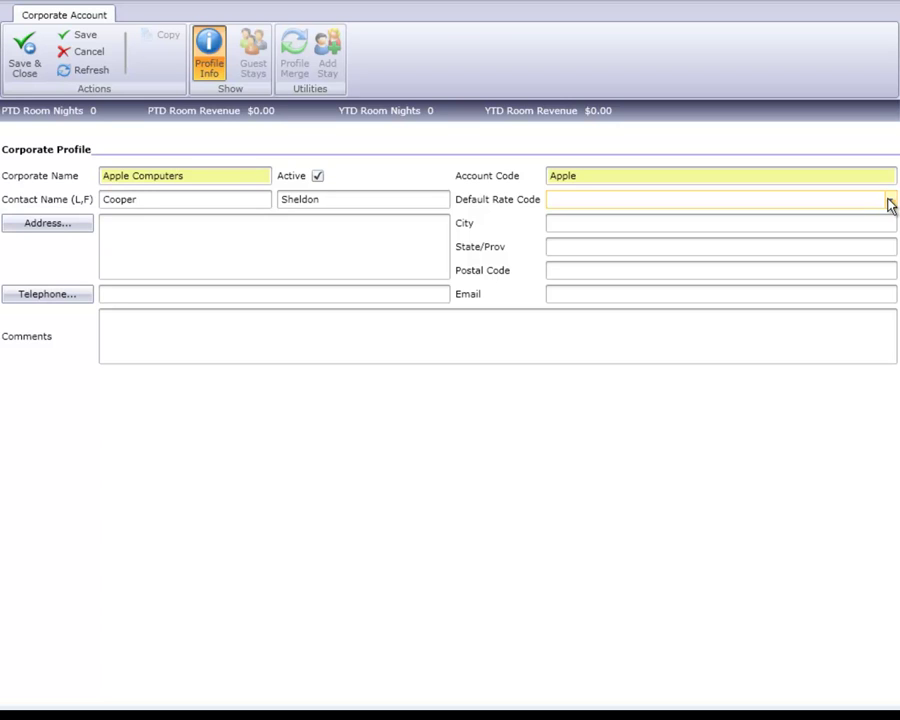
# Set APPLE as the default rate code, run an ibm profile search, then open the address form
pyautogui.click(890, 200)
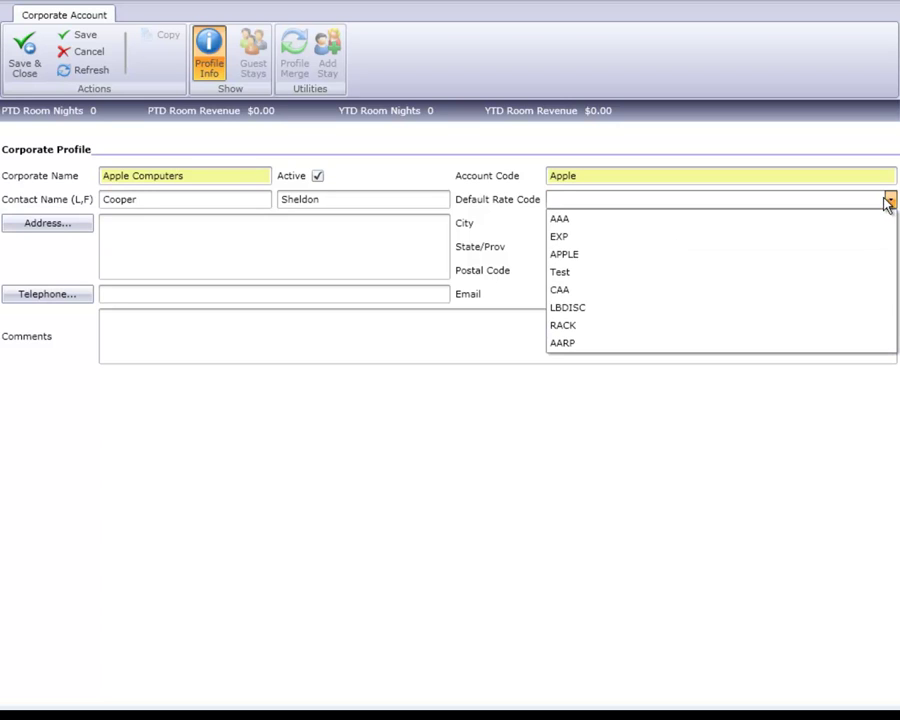
pyautogui.click(858, 256)
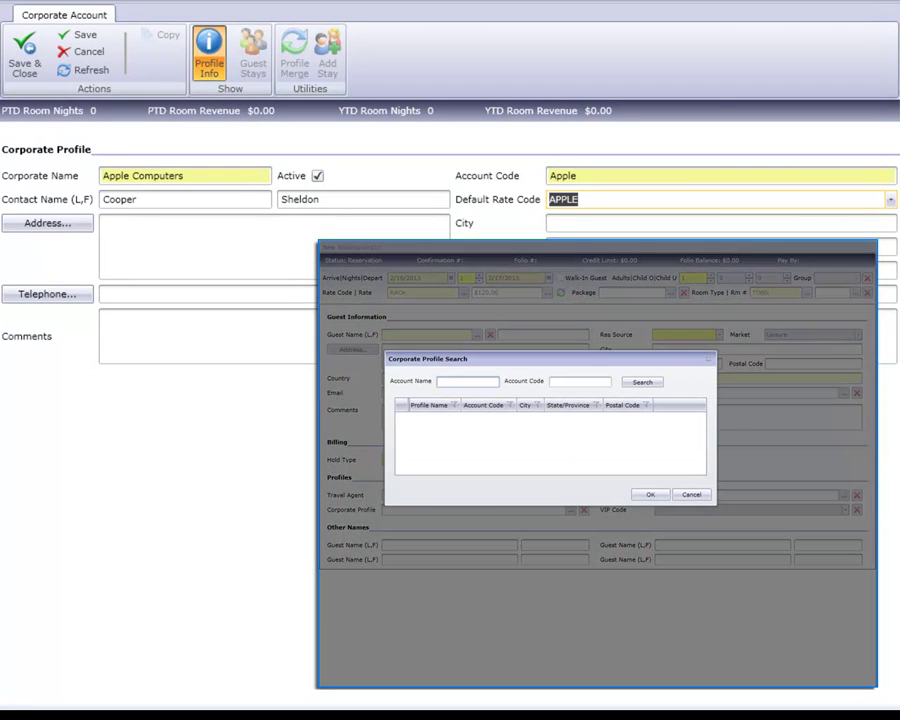
pyautogui.write('ibm')
pyautogui.press('Return')
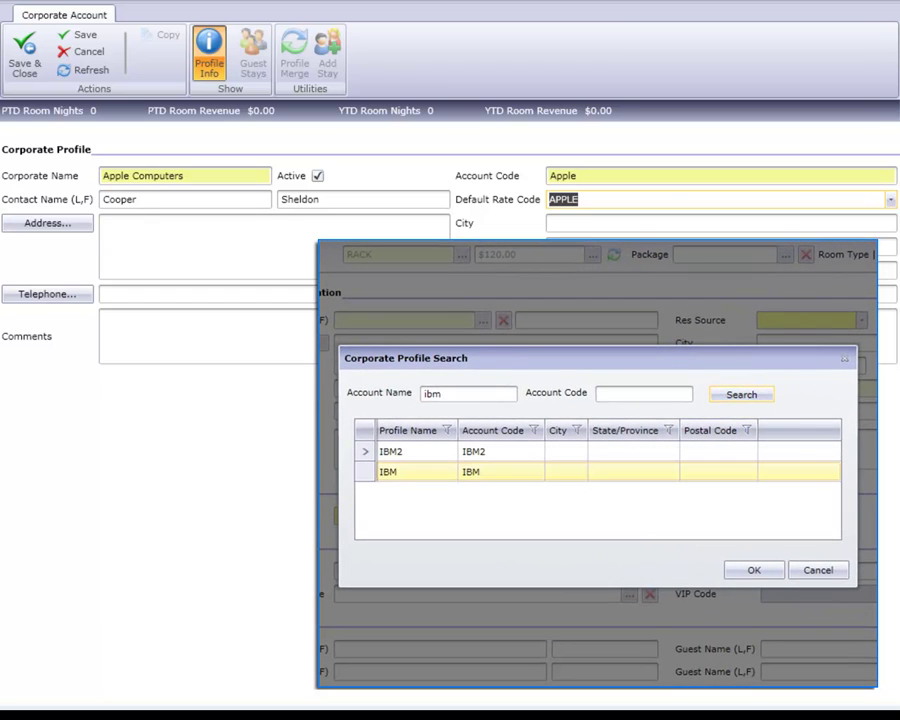
pyautogui.press('Tab')
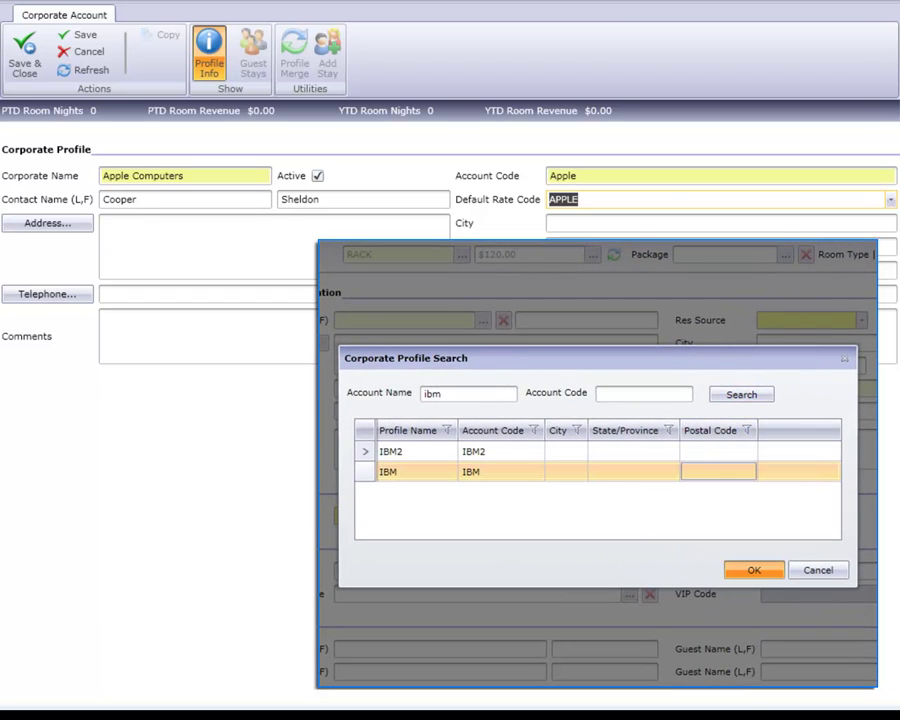
pyautogui.press('Return')
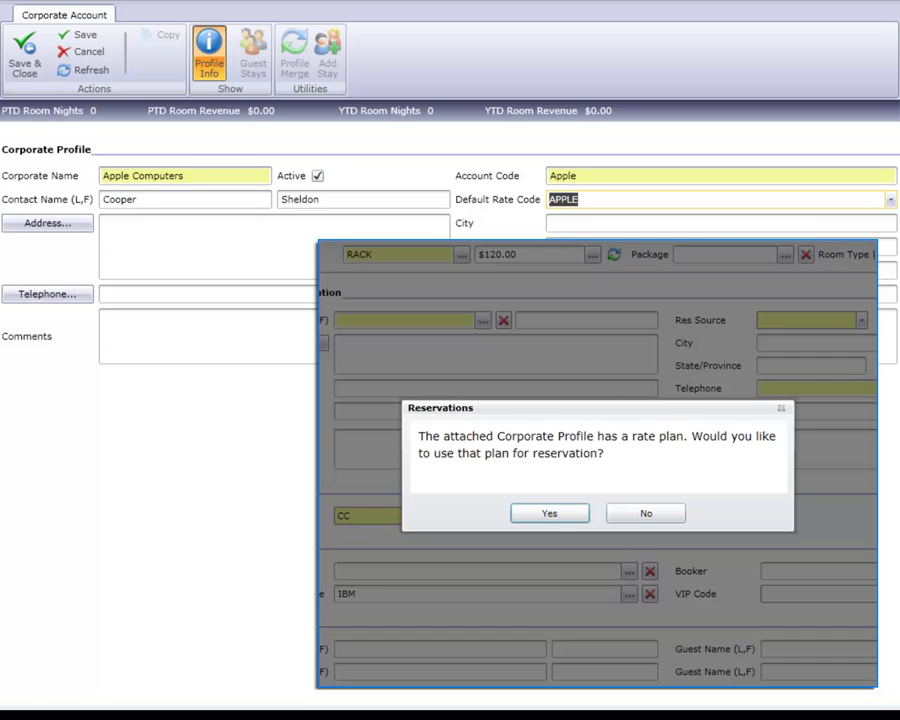
pyautogui.press('Return')
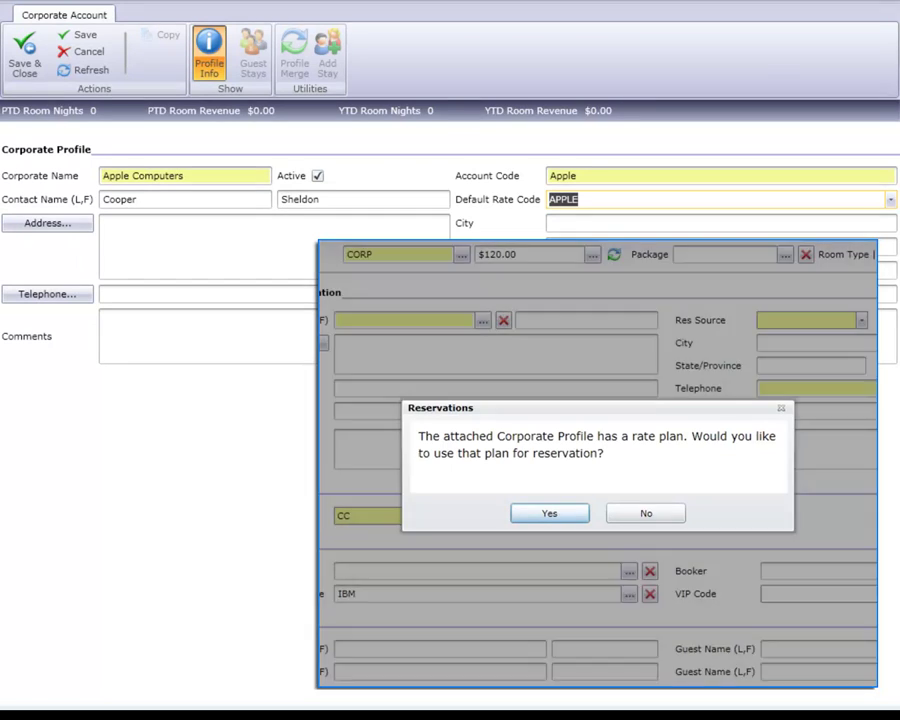
pyautogui.click(56, 223)
# Fill Check Address with 1401 N Shoreline Blvd, Mountain View, CA, 94043, and save it
pyautogui.click(313, 278)
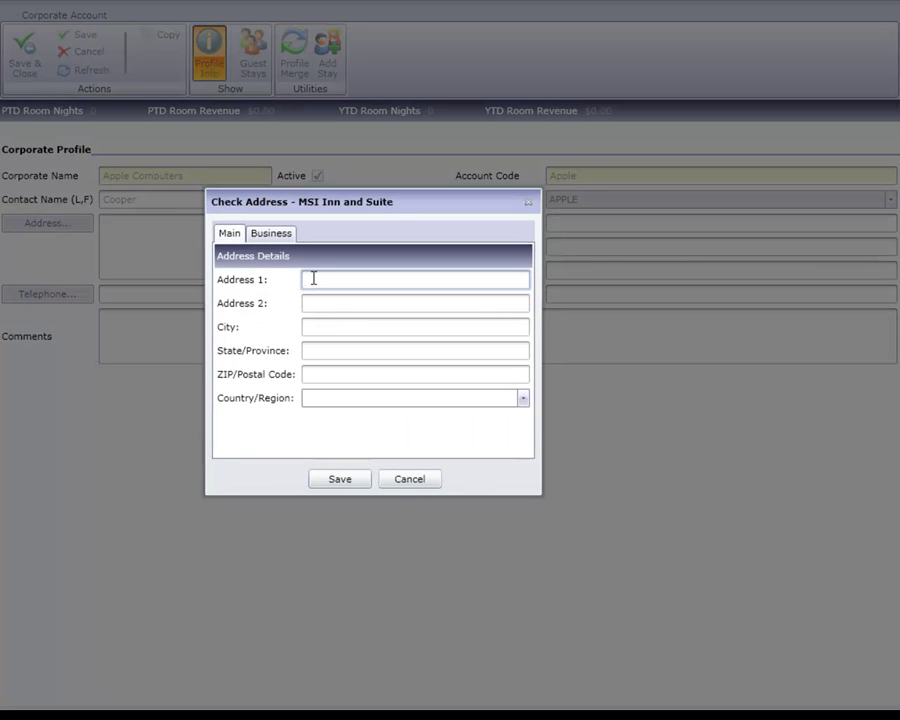
pyautogui.write('1401 N')
pyautogui.write(' Shoreline Bl')
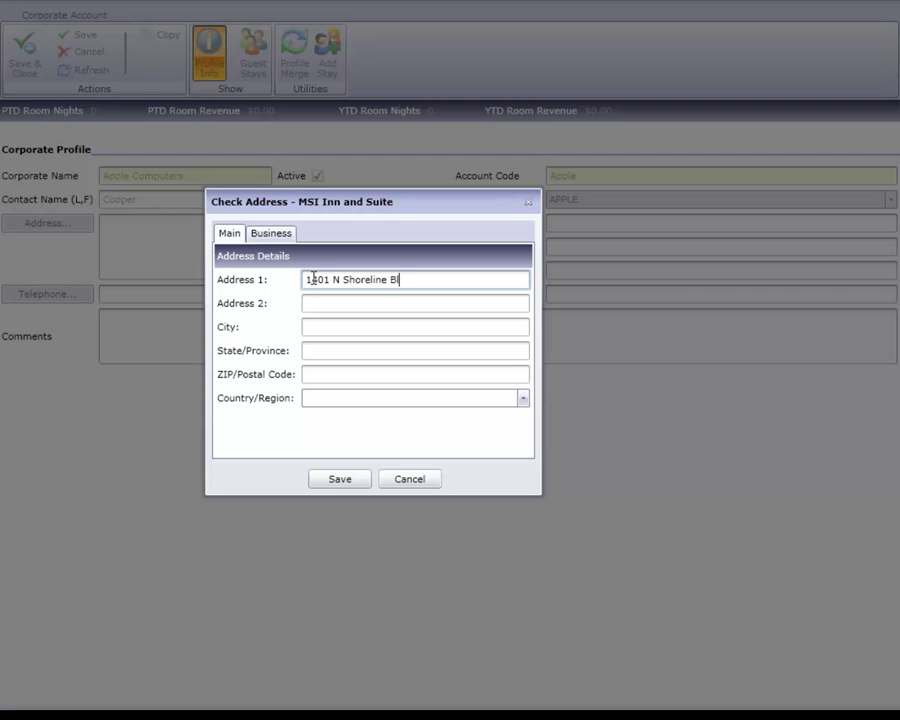
pyautogui.write('vd')
pyautogui.press('Tab')
pyautogui.press('Tab')
pyautogui.write('Mo')
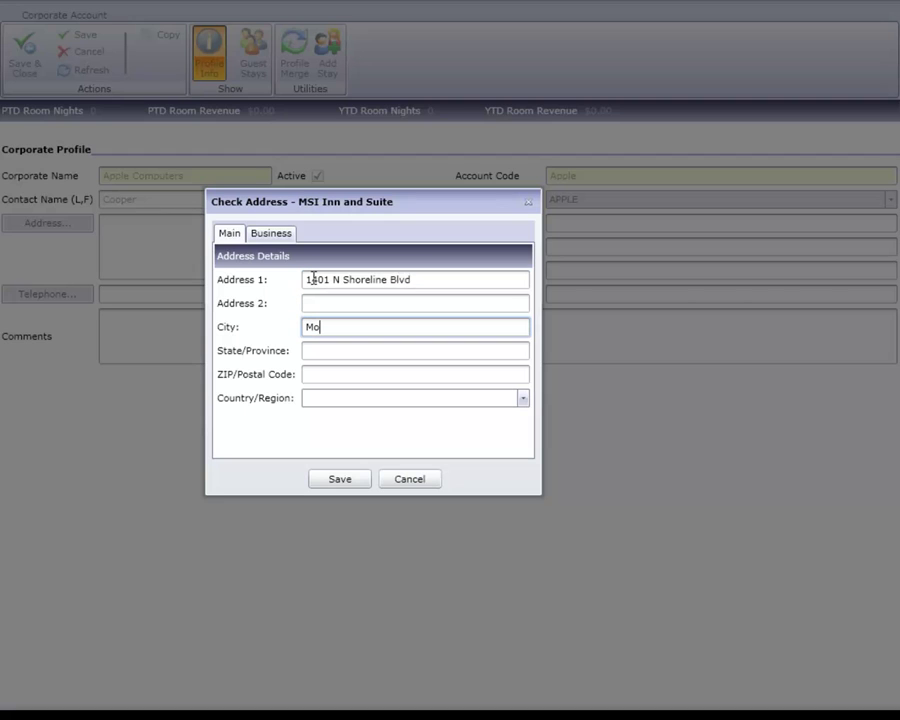
pyautogui.write('untain ')
pyautogui.write('View')
pyautogui.press('Tab')
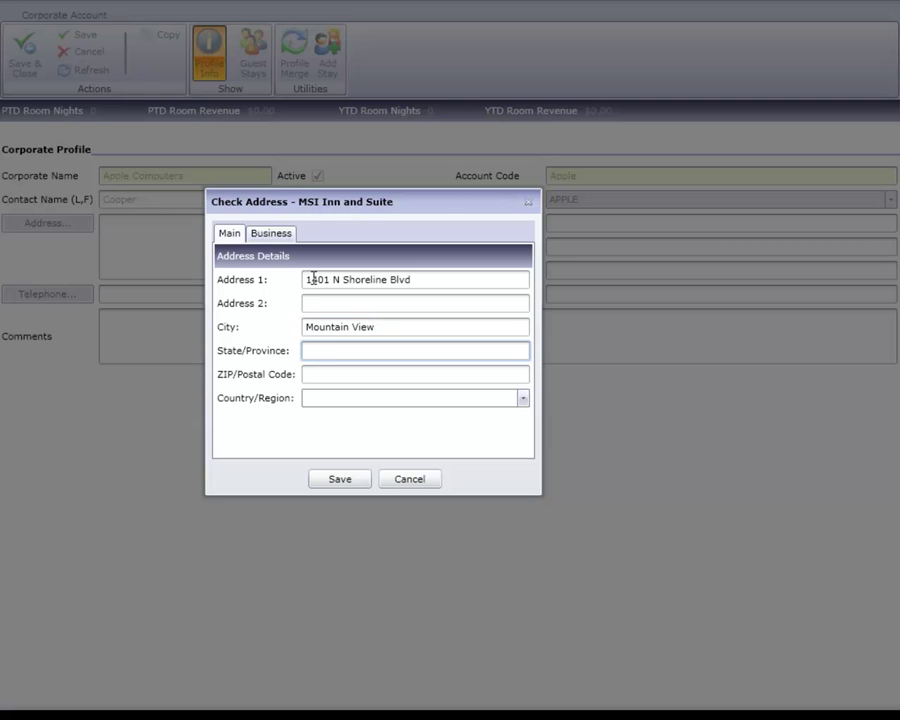
pyautogui.write('CA')
pyautogui.press('Tab')
pyautogui.write('9')
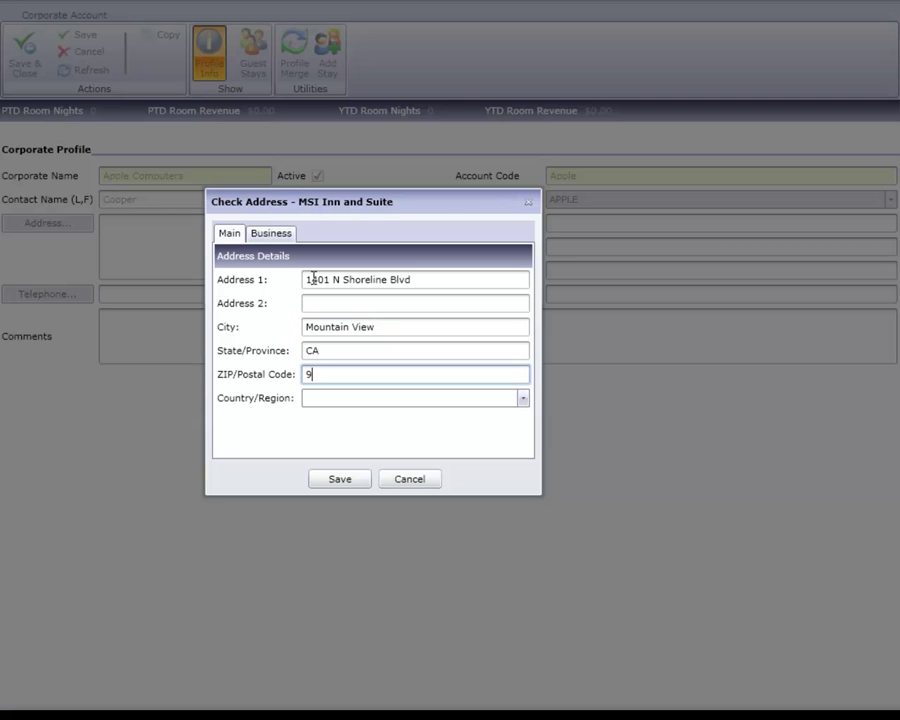
pyautogui.write('4043')
pyautogui.click(327, 484)
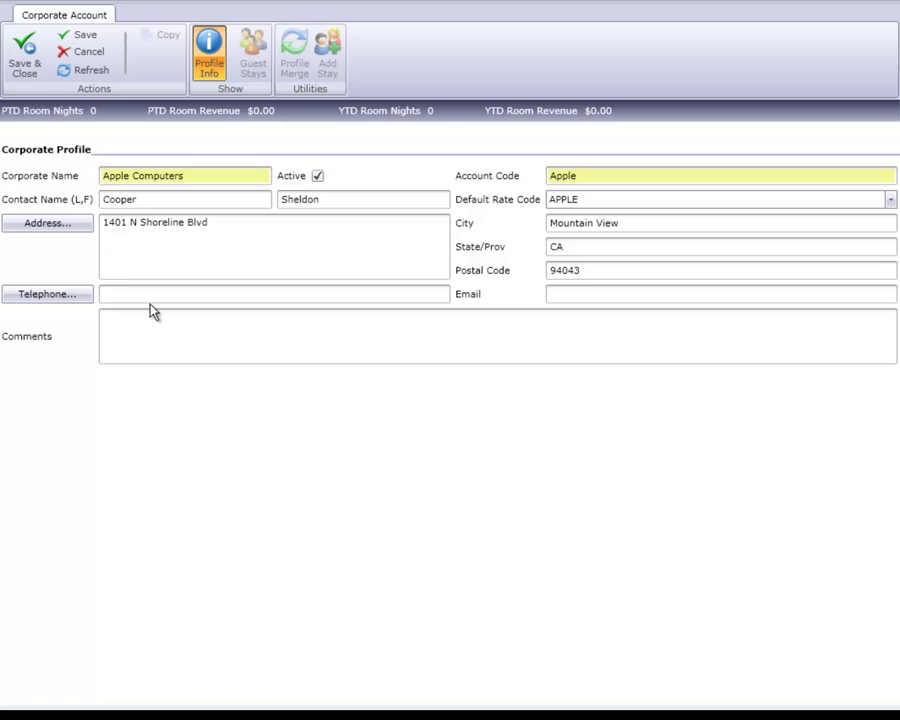
# Enter the account's telephone number and the contact's email address
pyautogui.click(145, 292)
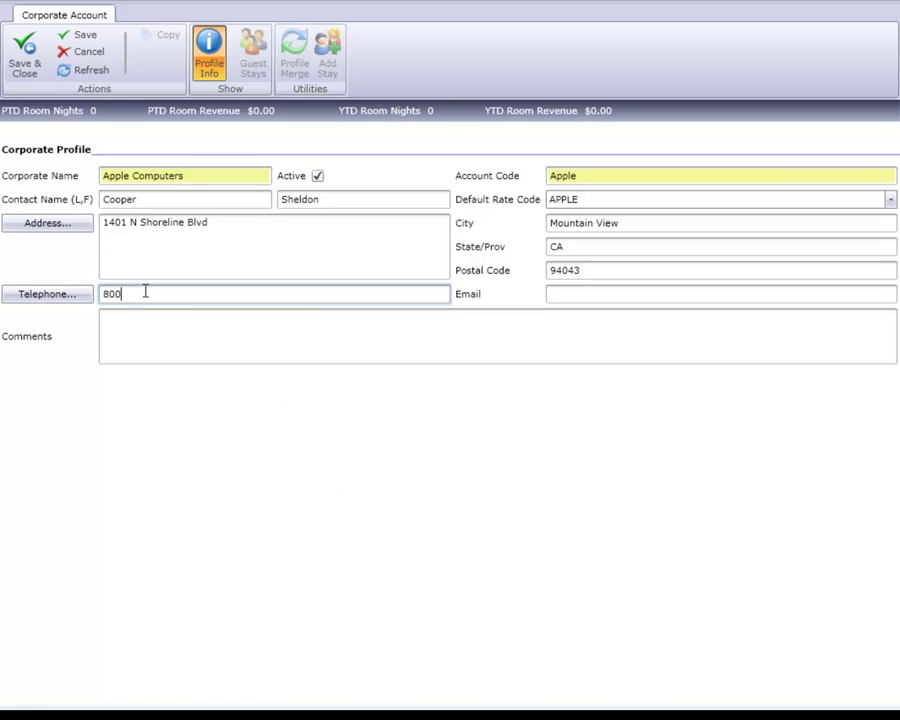
pyautogui.click(573, 293)
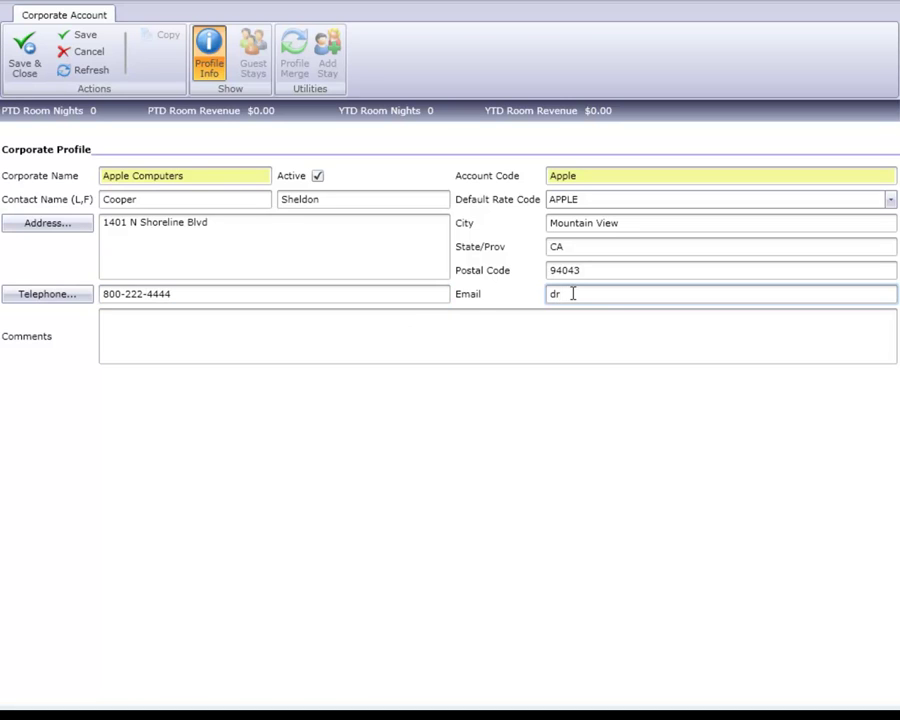
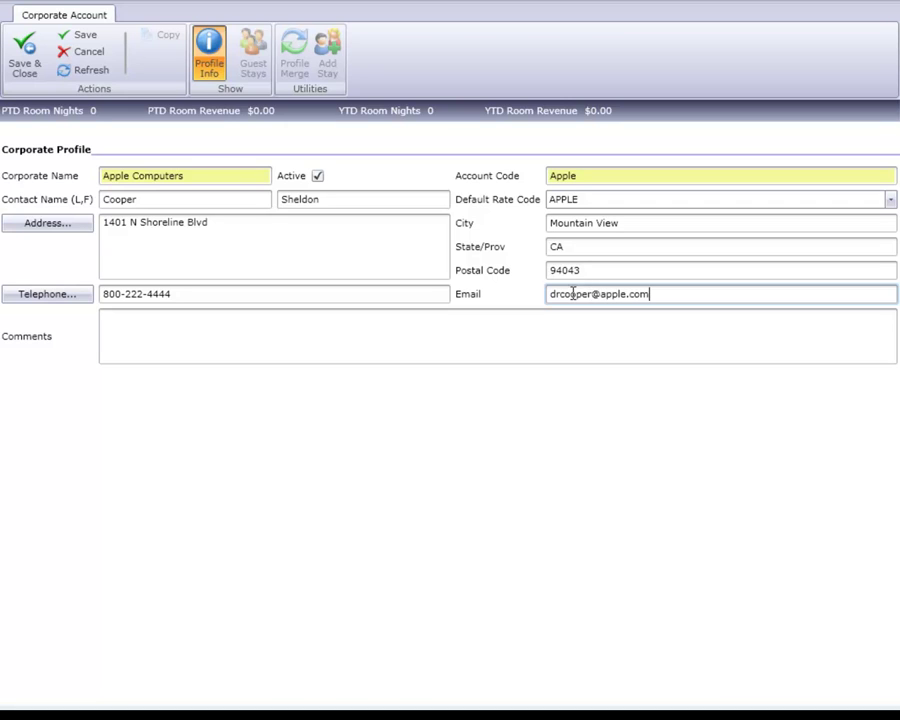
pyautogui.click(133, 327)
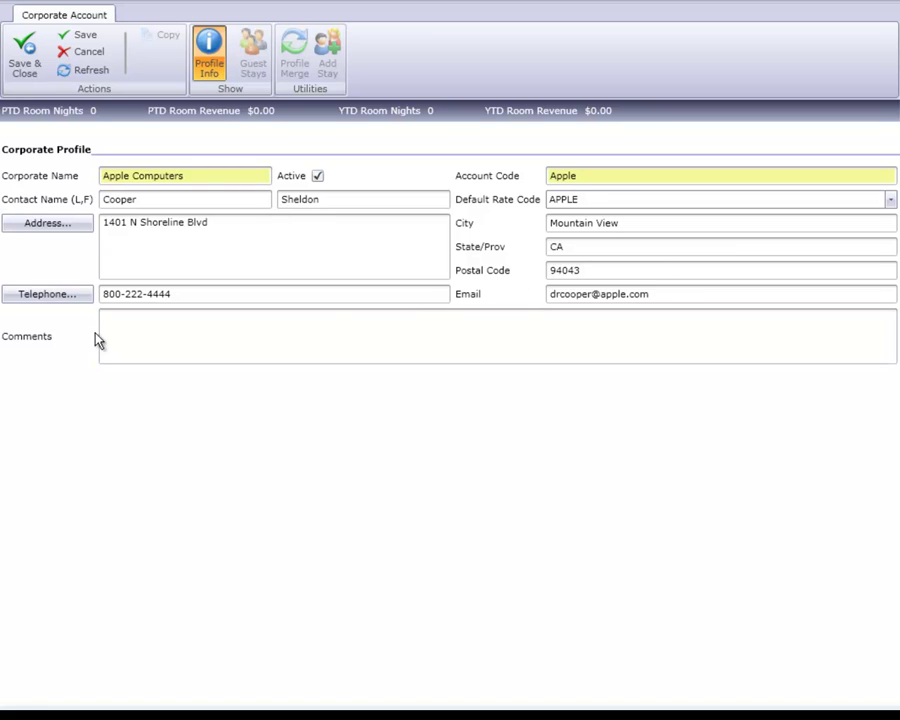
# Write the comment 'Guests would like fresh apples in their rooms'
pyautogui.write('G')
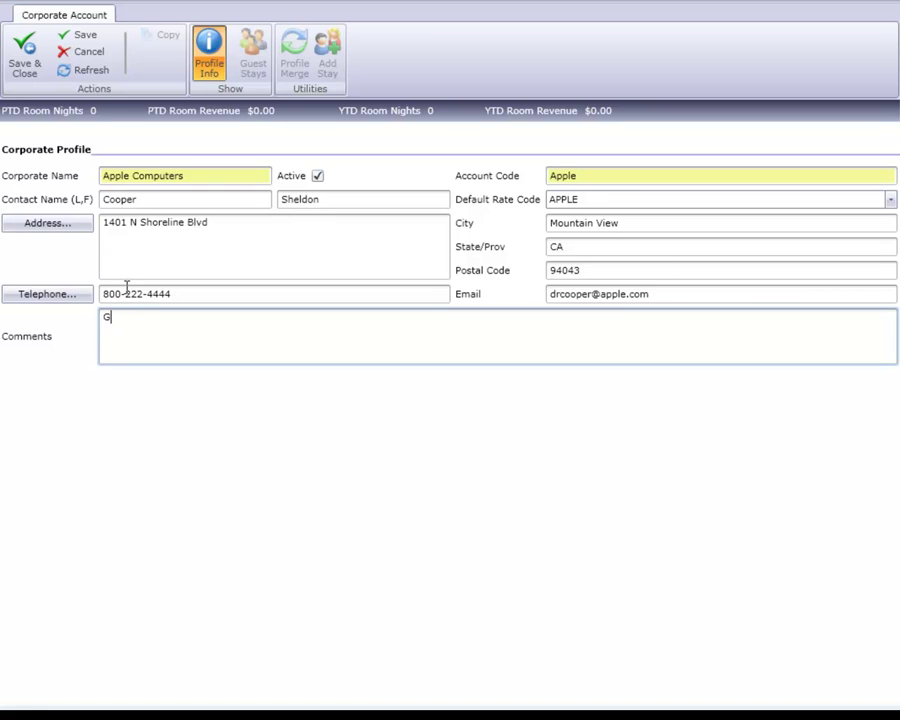
pyautogui.write('uests would')
pyautogui.write(' like fres')
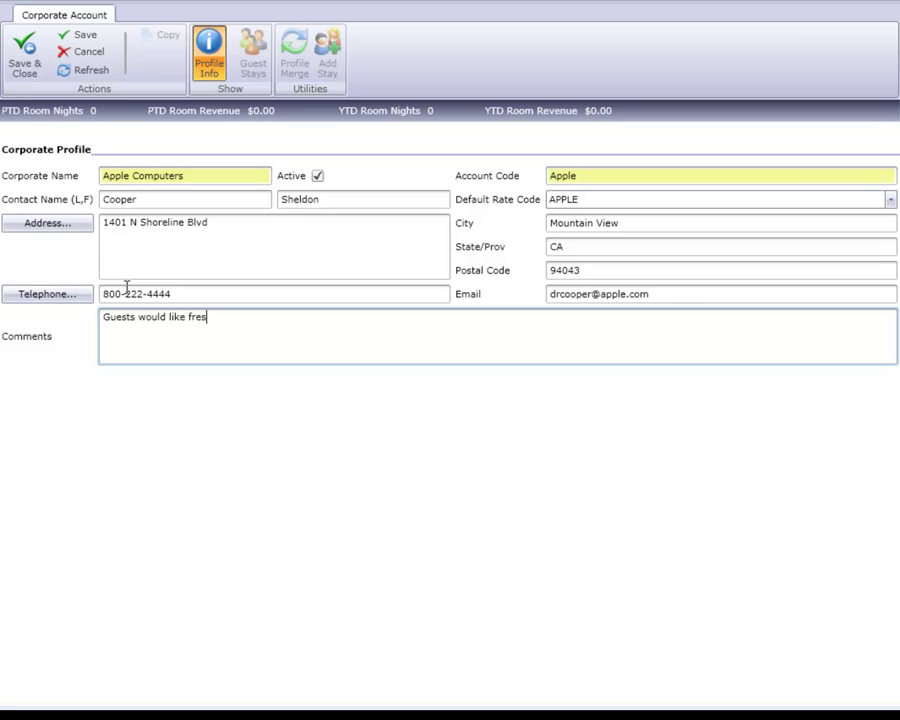
pyautogui.write('h app')
pyautogui.write('les in')
pyautogui.write(' their r')
pyautogui.write('ooms')
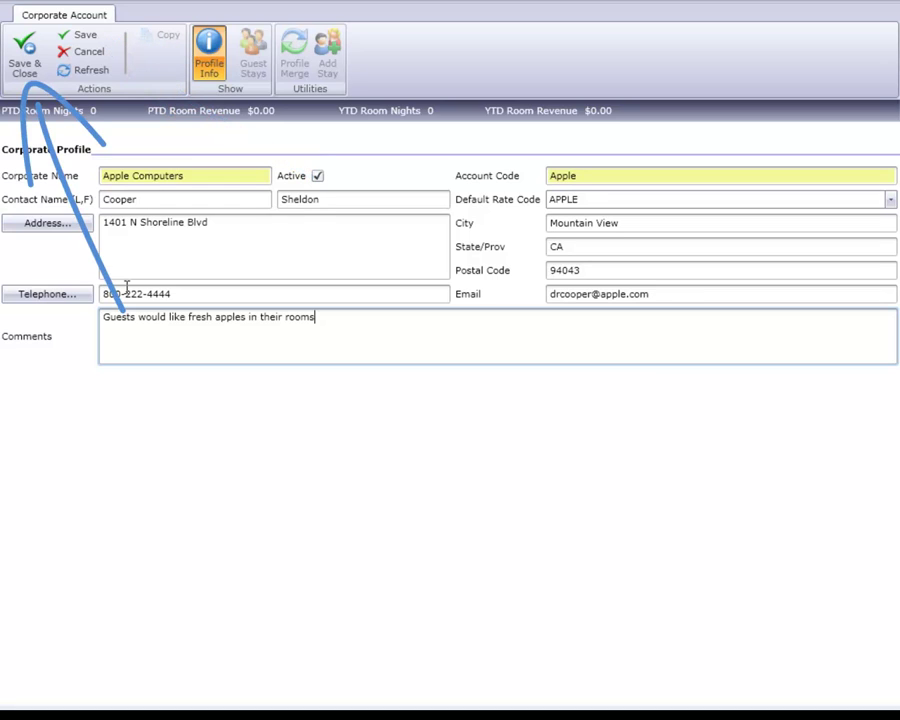
# Save and close the Apple Computers profile with Save & Close
pyautogui.click(30, 60)
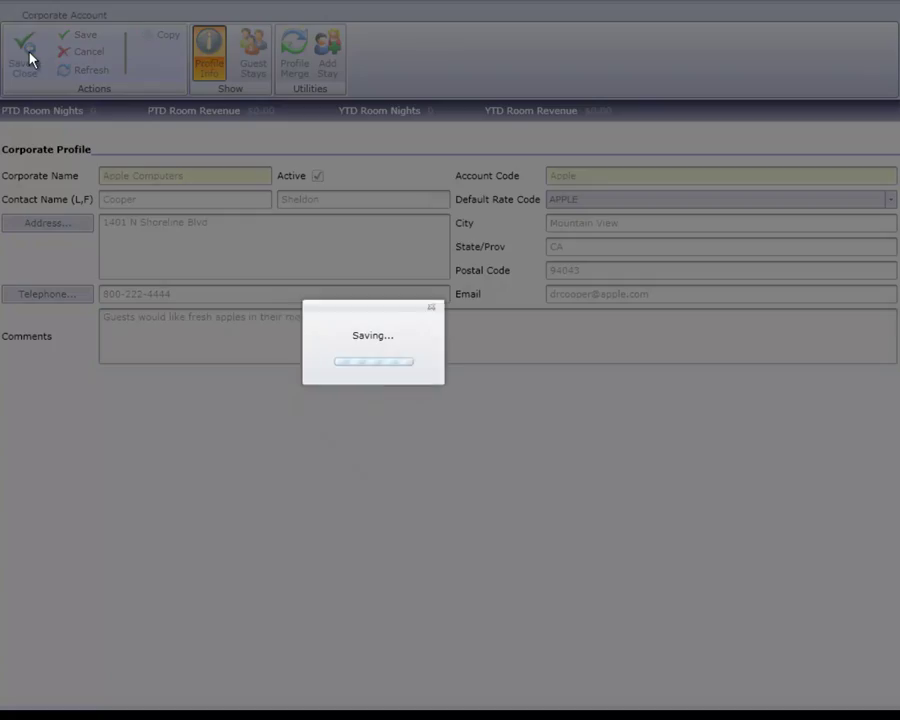